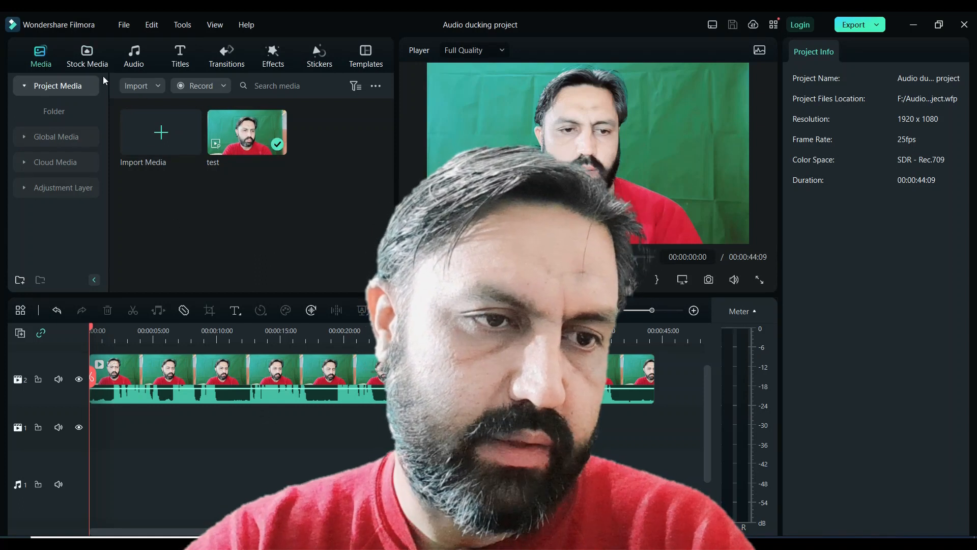
- Add the downloaded music "I thought" to audio track 1 at the start of the timeline
{"action": "left_click", "coordinate": [135, 54]}
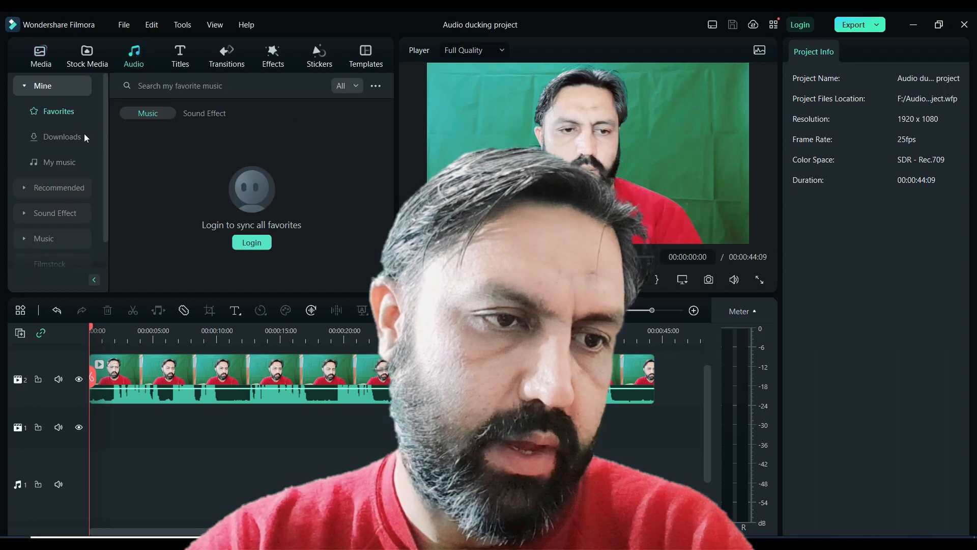
{"action": "left_click", "coordinate": [66, 134]}
{"action": "scroll", "coordinate": [227, 193], "scroll_direction": "down", "scroll_amount": 2}
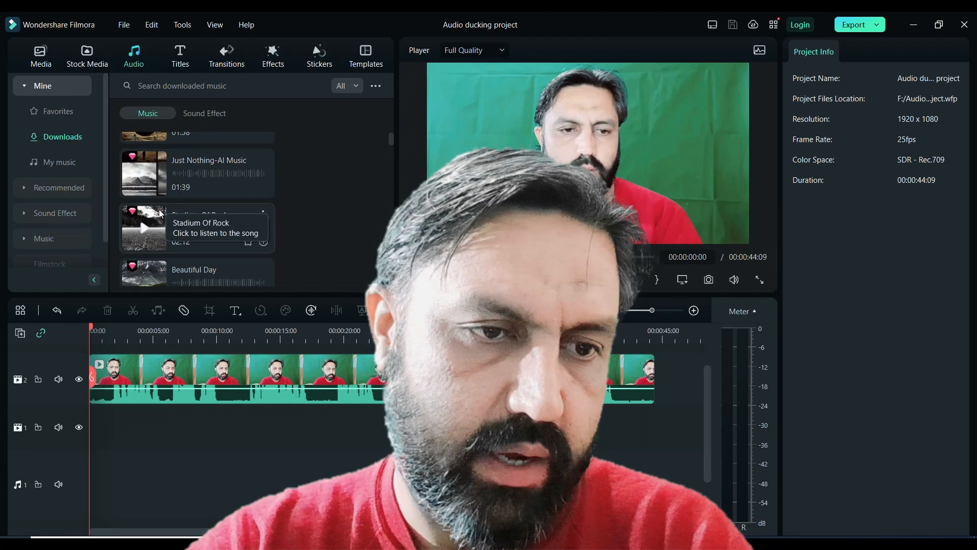
{"action": "scroll", "coordinate": [178, 188], "scroll_direction": "down", "scroll_amount": 1}
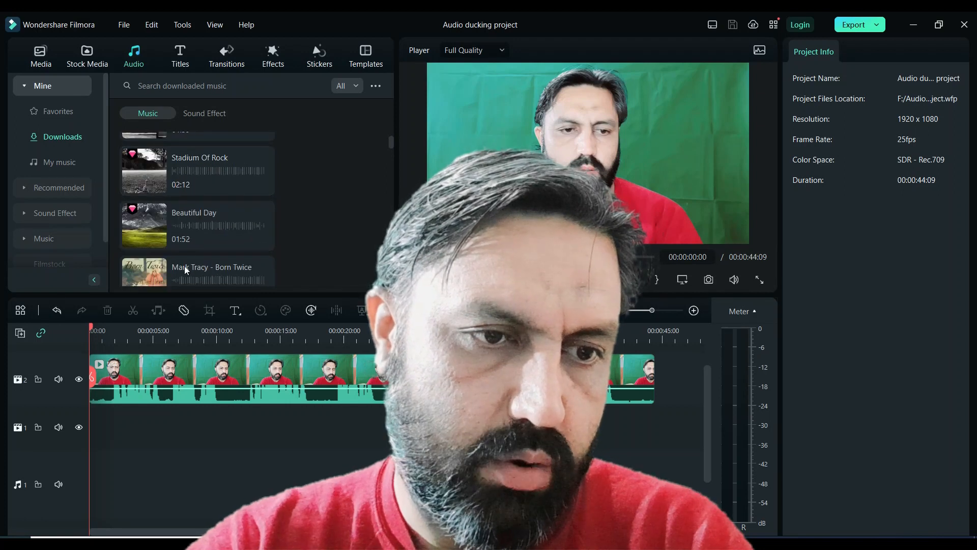
{"action": "scroll", "coordinate": [170, 227], "scroll_direction": "down", "scroll_amount": 3}
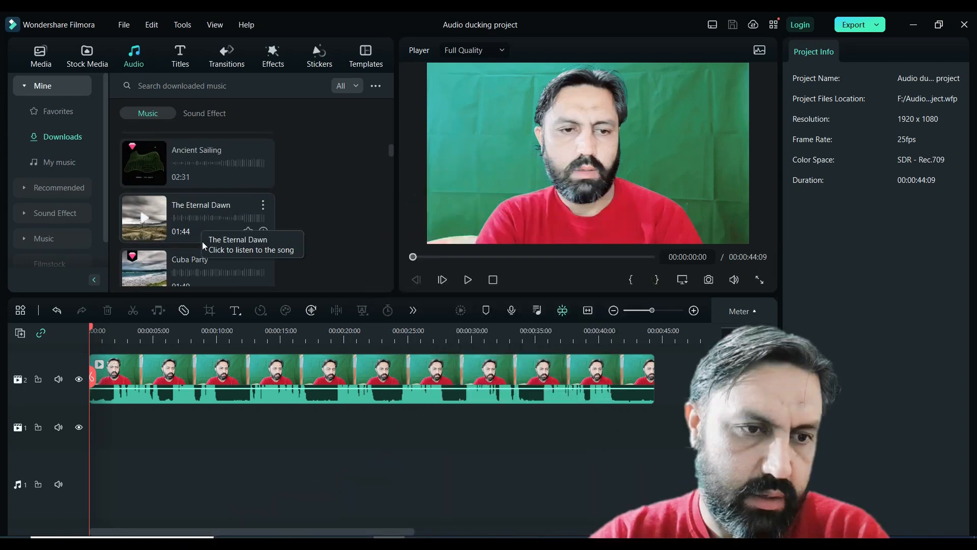
{"action": "scroll", "coordinate": [203, 255], "scroll_direction": "down", "scroll_amount": 1}
{"action": "scroll", "coordinate": [200, 257], "scroll_direction": "down", "scroll_amount": 1}
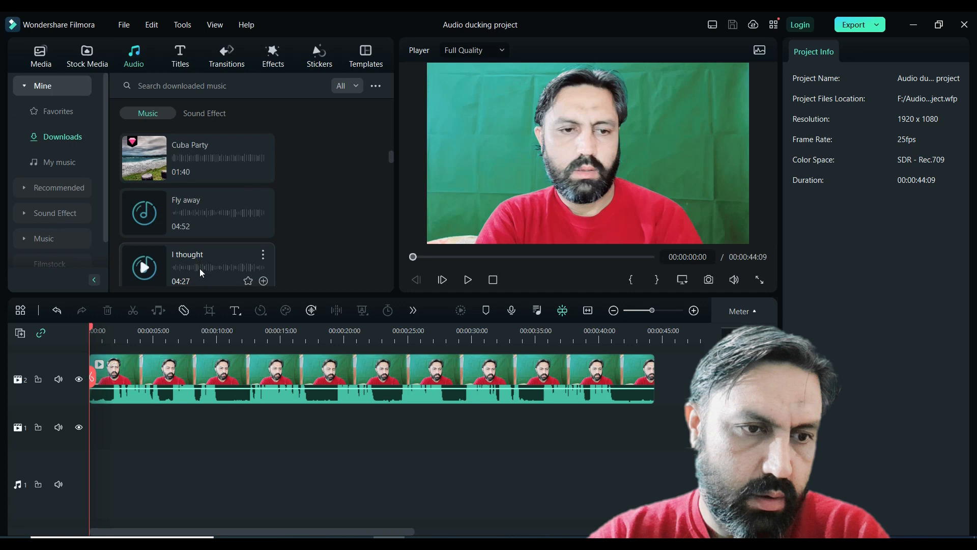
{"action": "scroll", "coordinate": [192, 254], "scroll_direction": "down", "scroll_amount": 1}
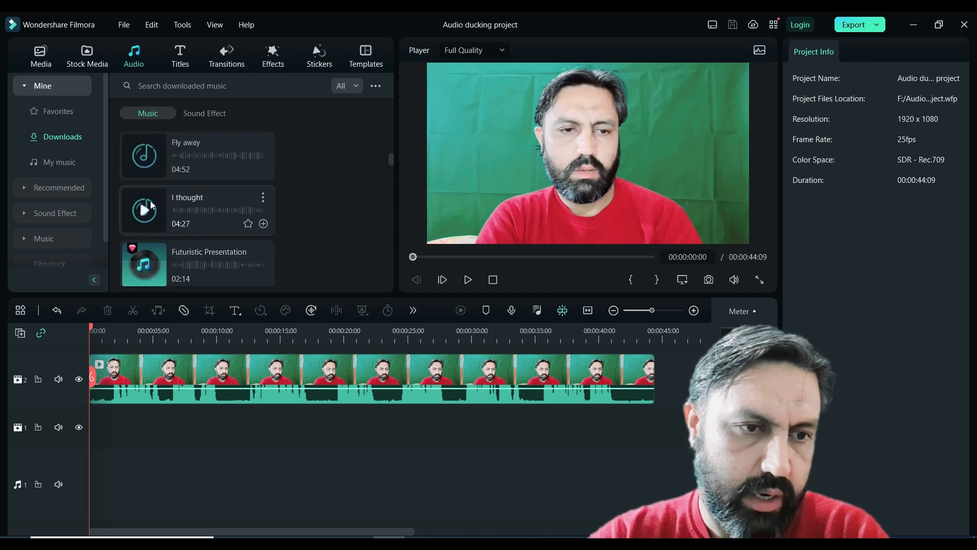
{"action": "left_click_drag", "start_coordinate": [151, 199], "coordinate": [109, 401]}
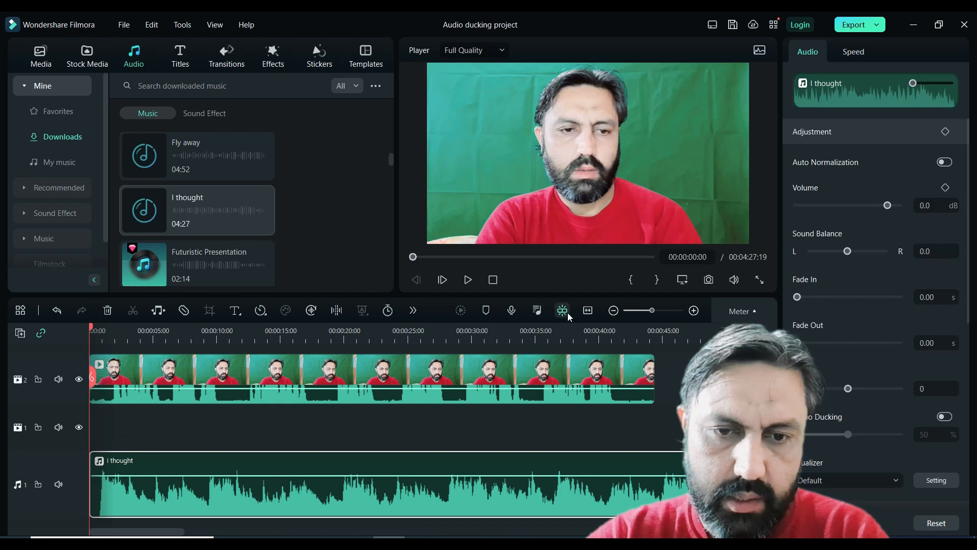
- Split the "I thought" music just past the video's end at 00:00:45:03, delete the remainder and return the playhead to the start
{"action": "left_click", "coordinate": [588, 310]}
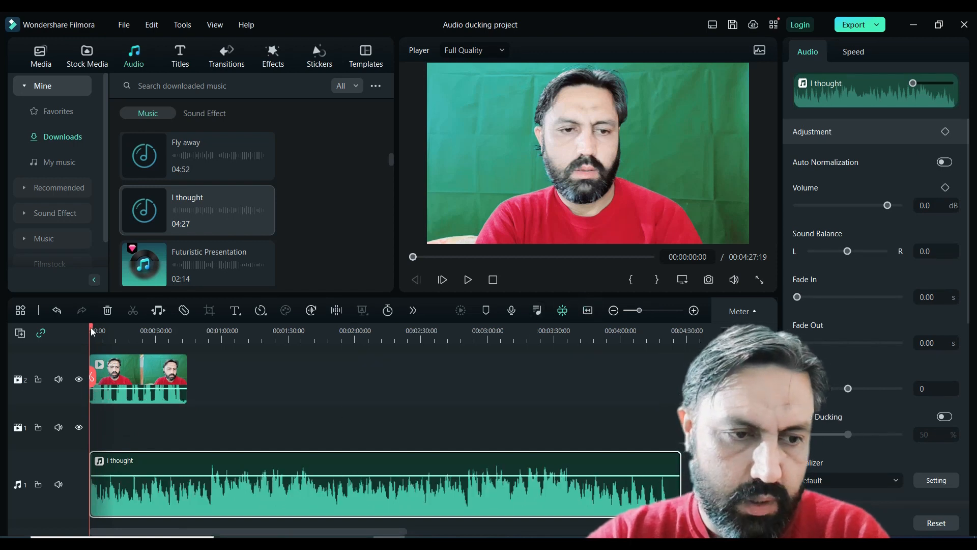
{"action": "left_click_drag", "start_coordinate": [90, 325], "coordinate": [97, 328]}
{"action": "left_click_drag", "start_coordinate": [153, 340], "coordinate": [190, 360]}
{"action": "left_click", "coordinate": [189, 378]}
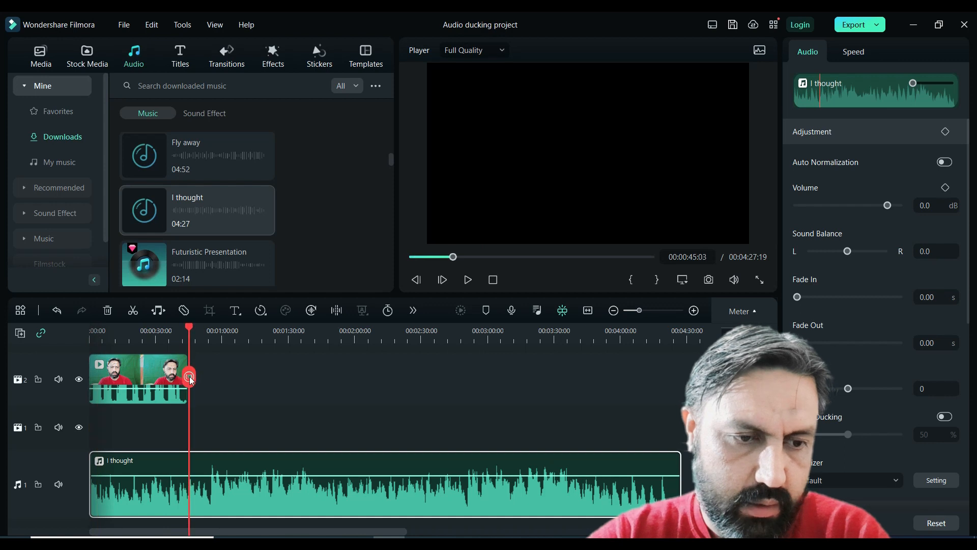
{"action": "left_click", "coordinate": [248, 464]}
{"action": "key", "text": "Delete"}
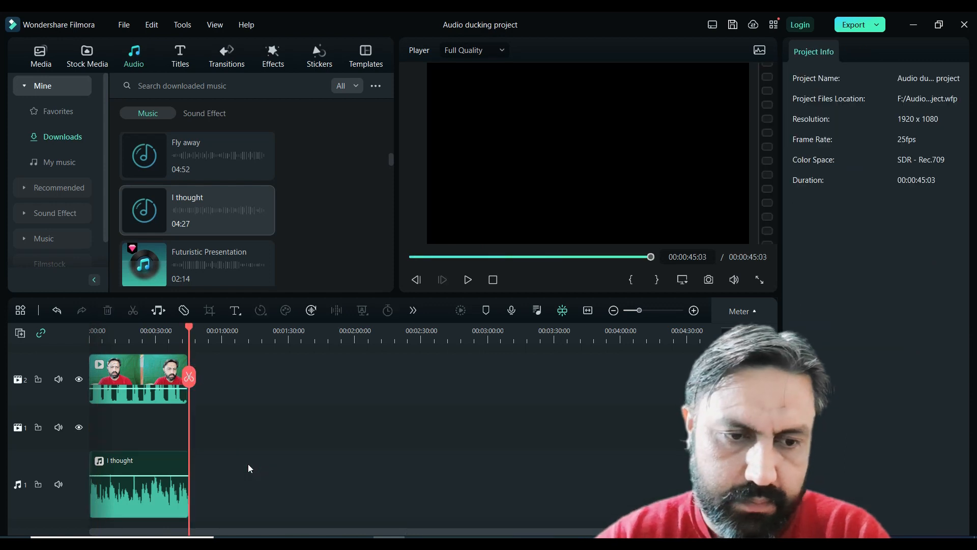
{"action": "left_click", "coordinate": [588, 311]}
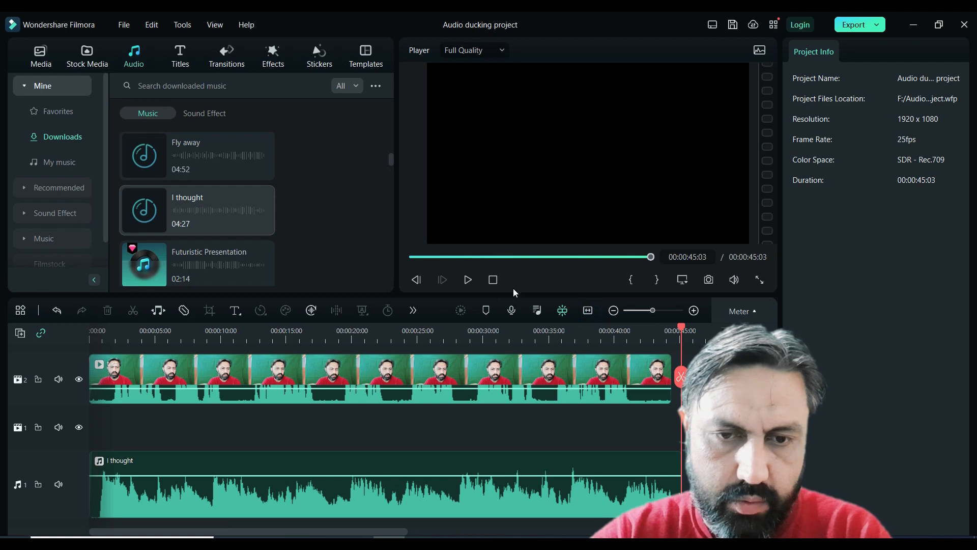
{"action": "left_click", "coordinate": [493, 280]}
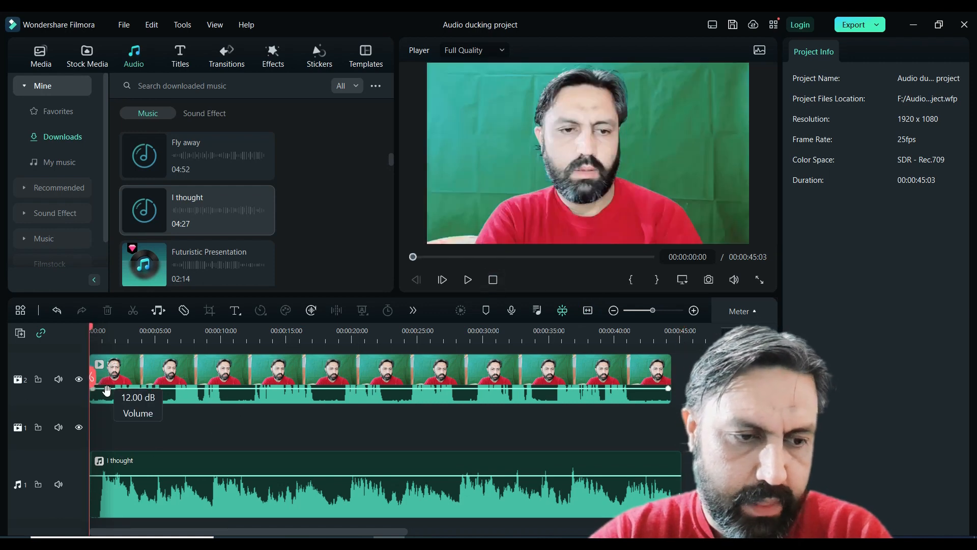
- Split the test video clip around the first talking part, at 00:00:01:20 and 00:00:05:17
{"action": "left_click", "coordinate": [234, 396]}
{"action": "left_click", "coordinate": [331, 396]}
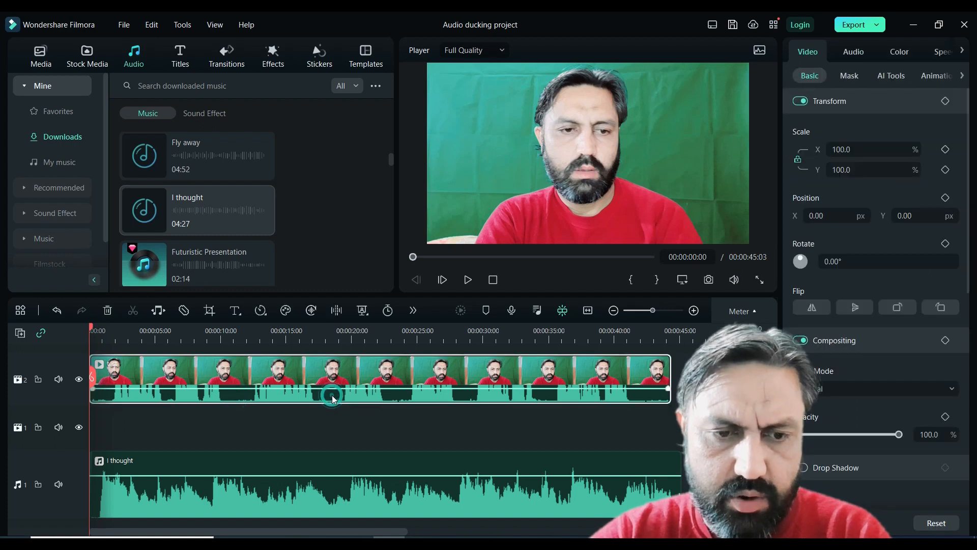
{"action": "left_click", "coordinate": [398, 396]}
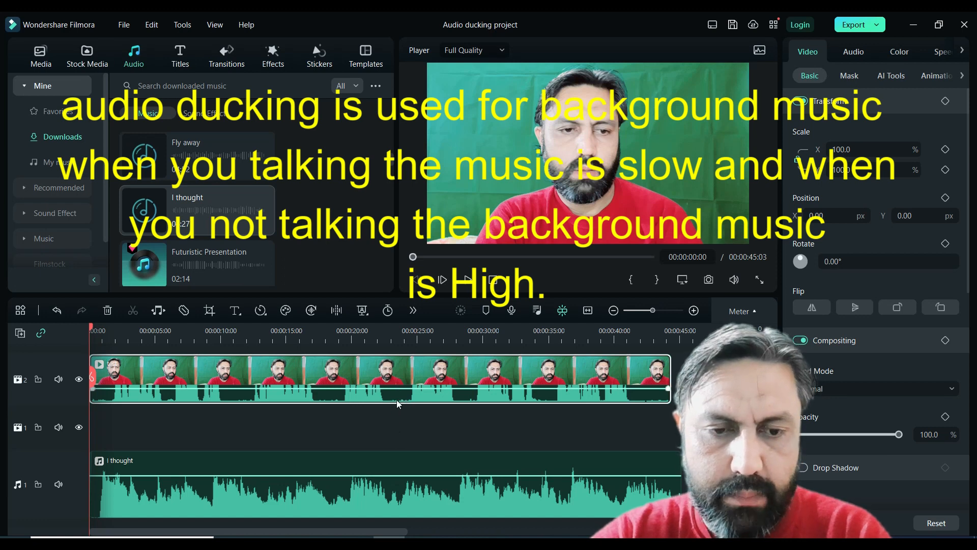
{"action": "left_click", "coordinate": [285, 396]}
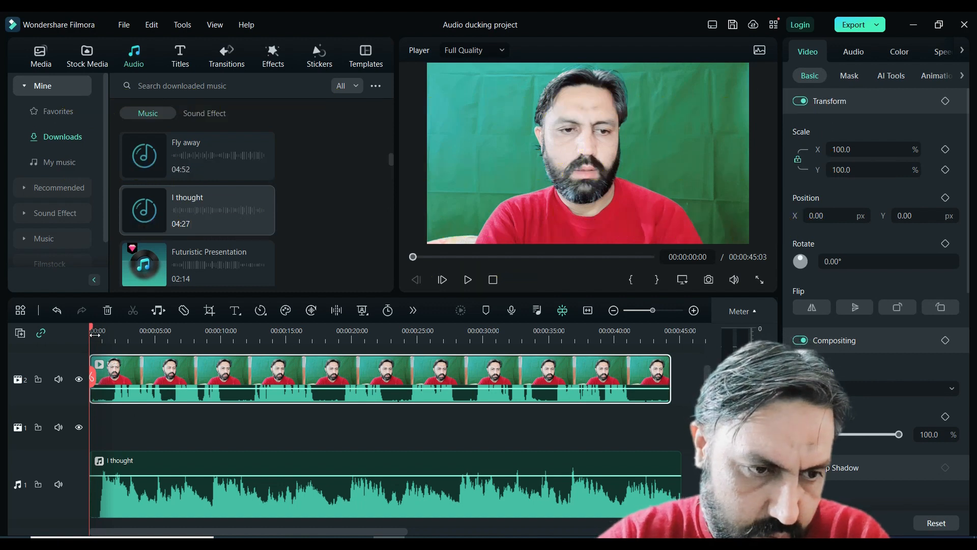
{"action": "left_click_drag", "start_coordinate": [93, 331], "coordinate": [113, 348]}
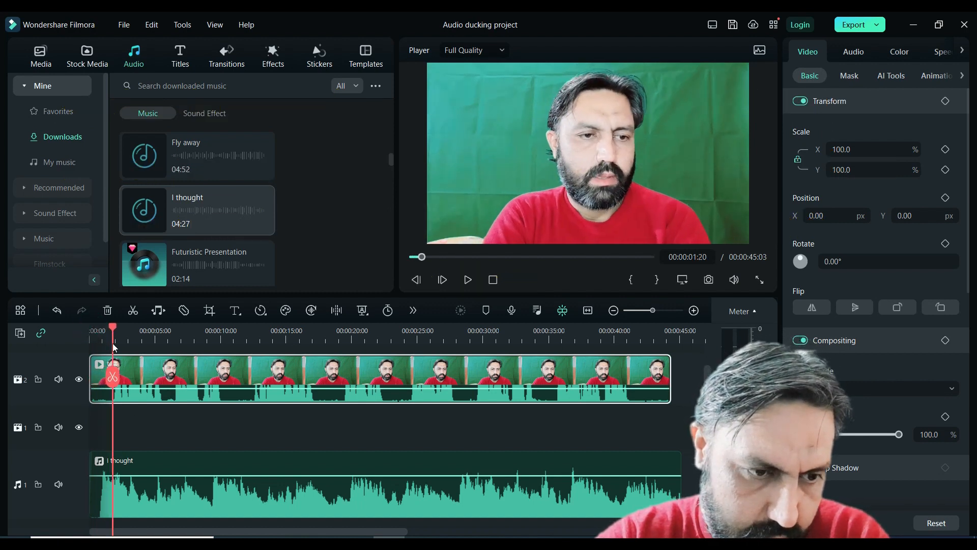
{"action": "left_click", "coordinate": [113, 378]}
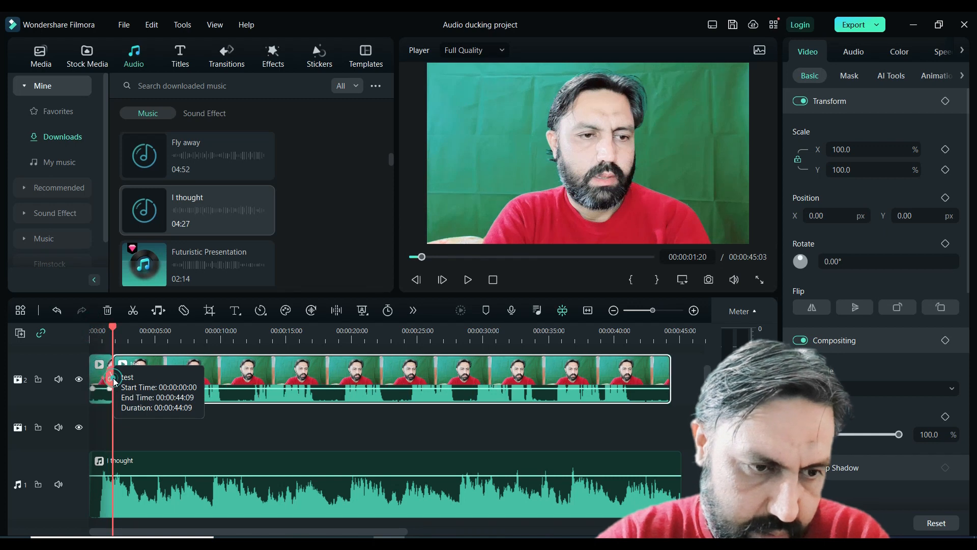
{"action": "left_click_drag", "start_coordinate": [112, 324], "coordinate": [166, 362]}
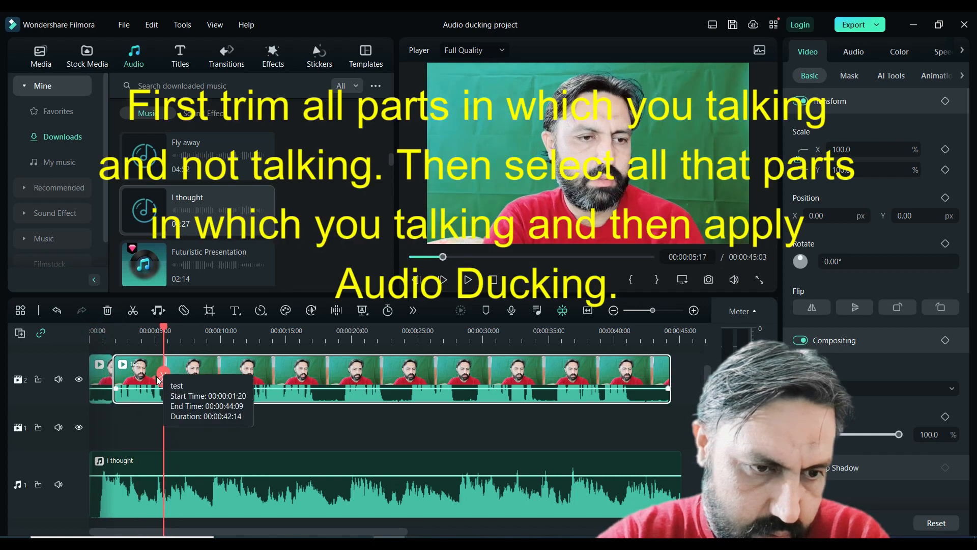
{"action": "left_click", "coordinate": [165, 380]}
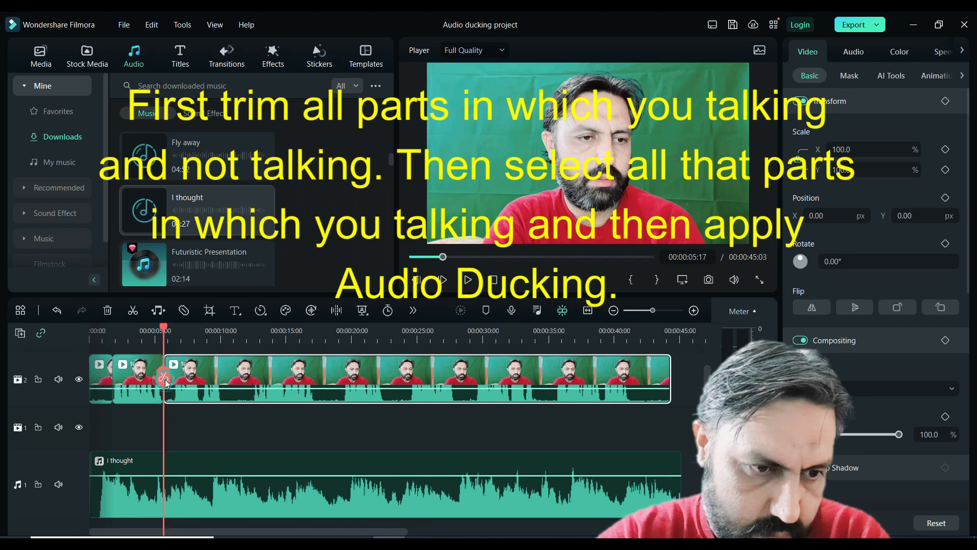
- Split the rest of the test clip with the Quick Split tool at 00:00:06:12, 00:00:10:11 and the following talking and silence boundaries
{"action": "left_click", "coordinate": [184, 311]}
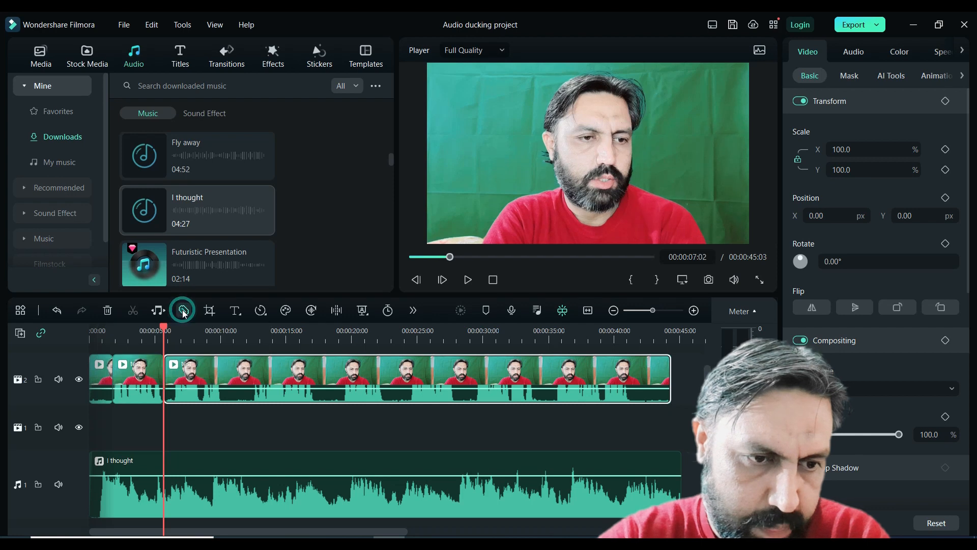
{"action": "left_click", "coordinate": [185, 413]}
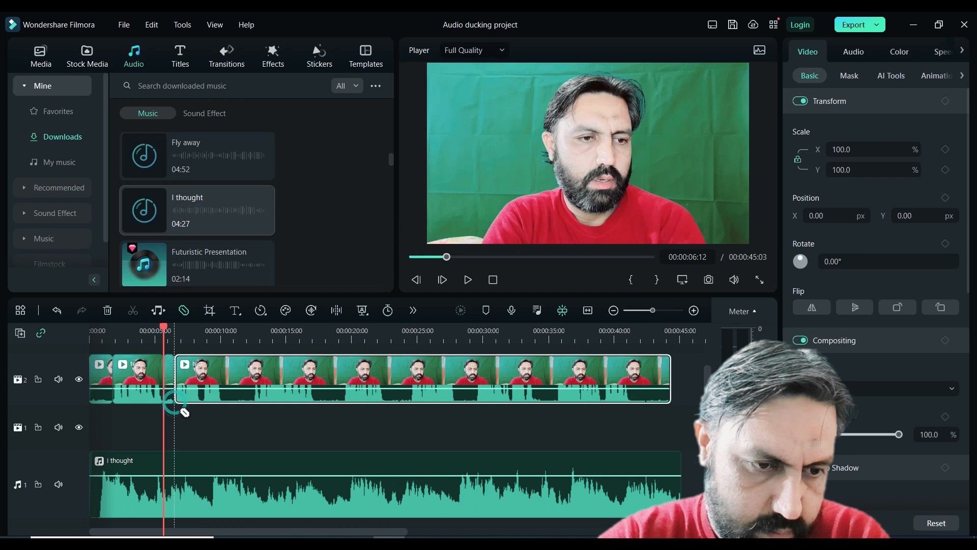
{"action": "left_click", "coordinate": [226, 410]}
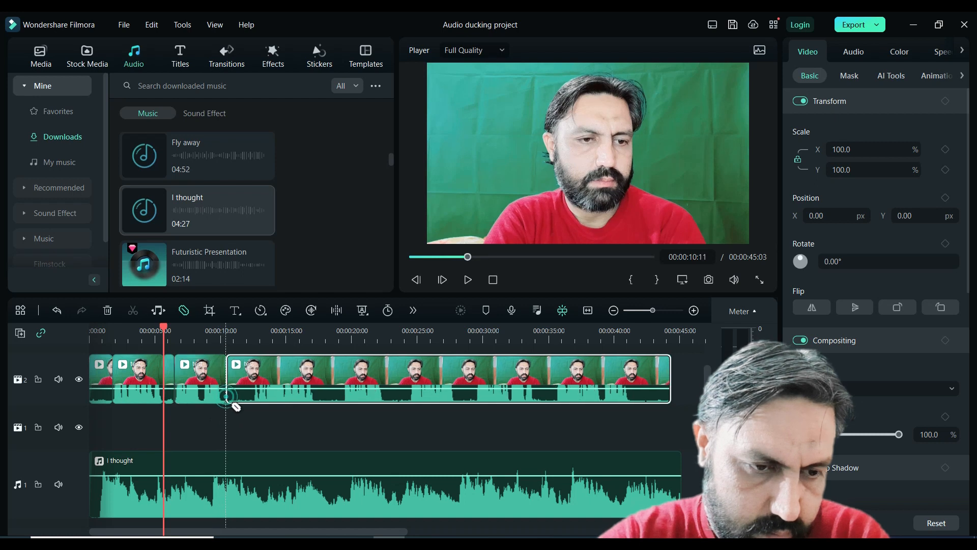
{"action": "left_click", "coordinate": [252, 406]}
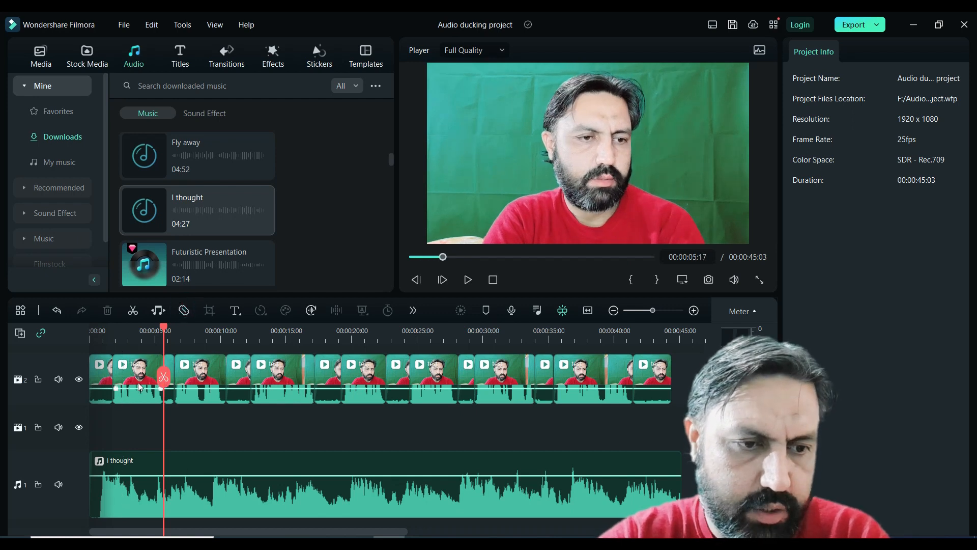
- Select the seven talking segments of the test clip together and enable Audio Ducking for them
{"action": "left_click", "coordinate": [135, 380]}
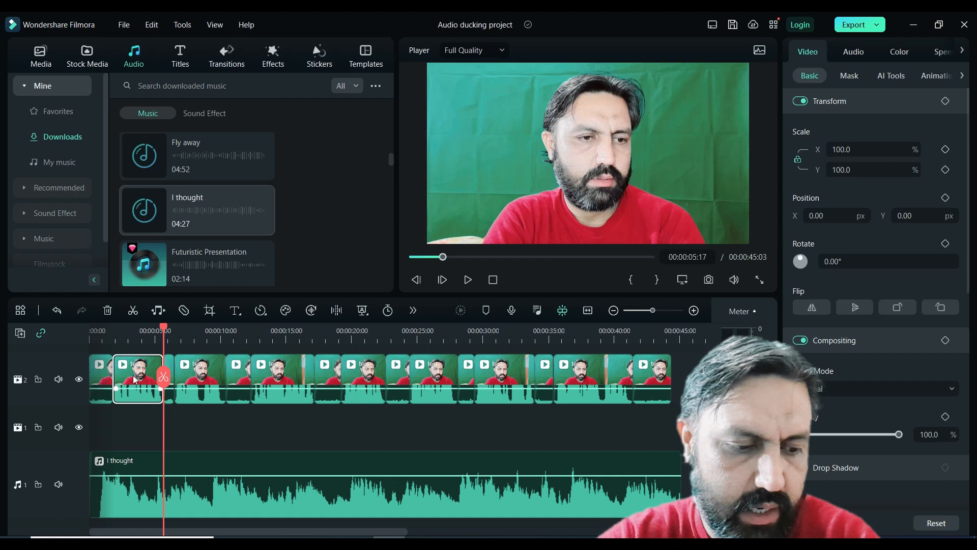
{"action": "left_click", "coordinate": [187, 370], "text": "ctrl"}
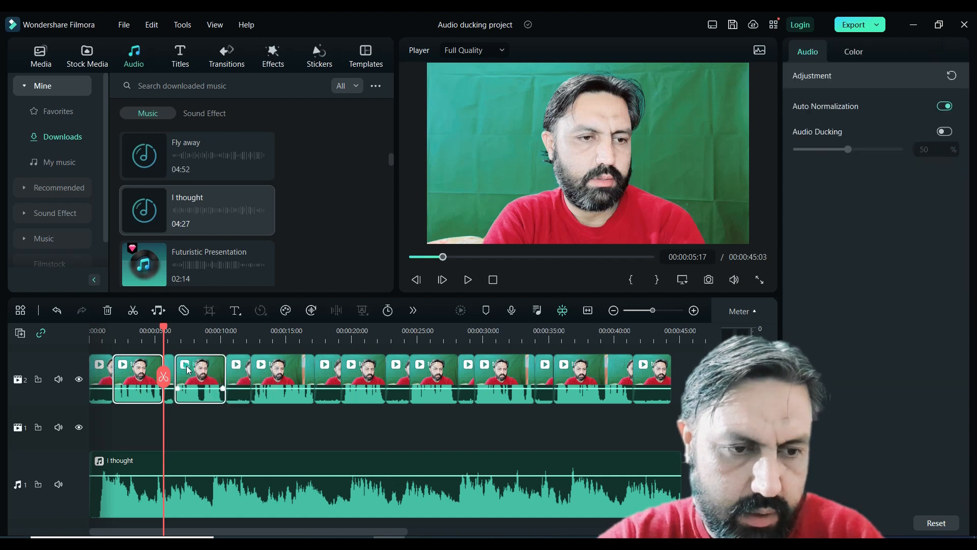
{"action": "left_click", "coordinate": [275, 377], "text": "ctrl"}
{"action": "left_click", "coordinate": [368, 388], "text": "ctrl"}
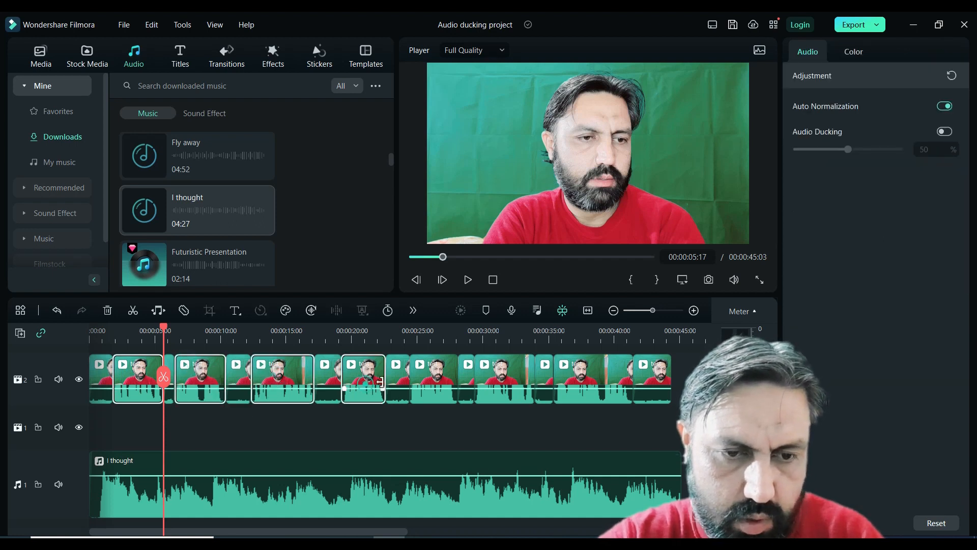
{"action": "left_click", "coordinate": [432, 382], "text": "ctrl"}
{"action": "left_click", "coordinate": [505, 385], "text": "ctrl"}
{"action": "left_click", "coordinate": [578, 385], "text": "ctrl"}
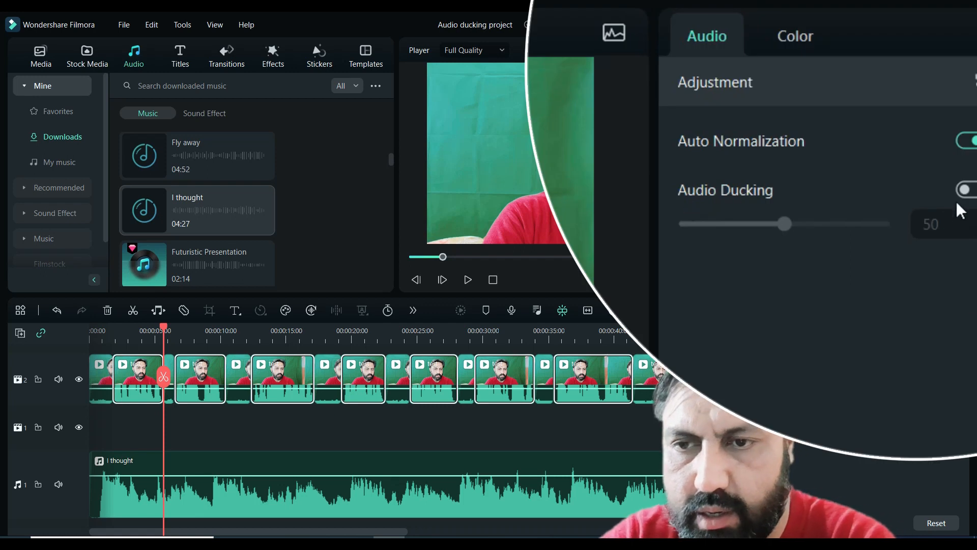
{"action": "left_click", "coordinate": [969, 192]}
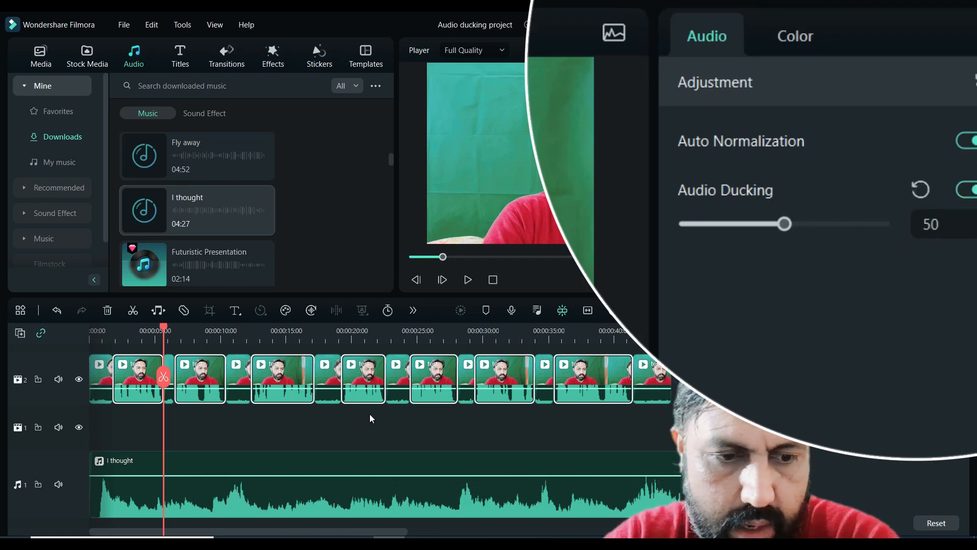
- Try an Audio Ducking amount of 23% on the selected talking segments, and set it to 63%
{"action": "scroll", "coordinate": [311, 452], "scroll_direction": "down", "scroll_amount": 2}
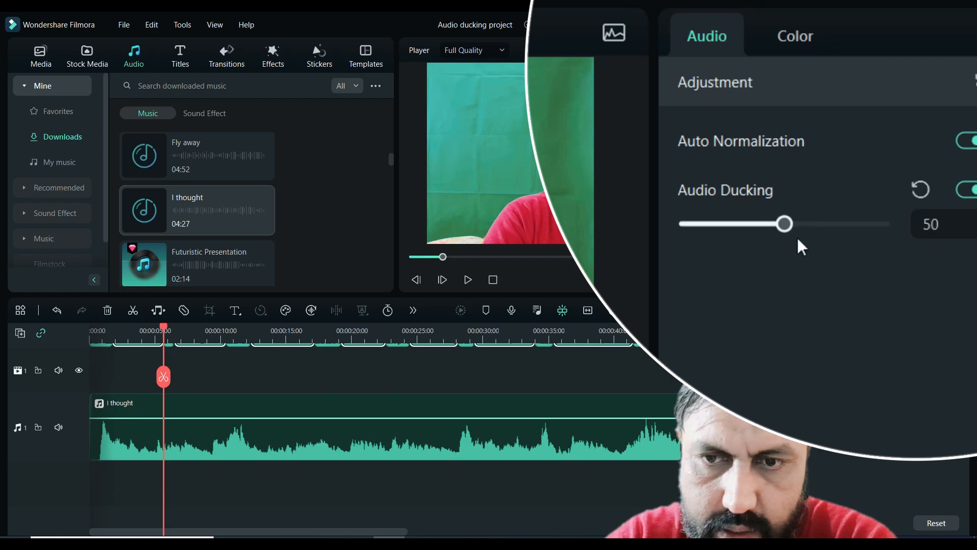
{"action": "left_click_drag", "start_coordinate": [784, 225], "coordinate": [728, 224]}
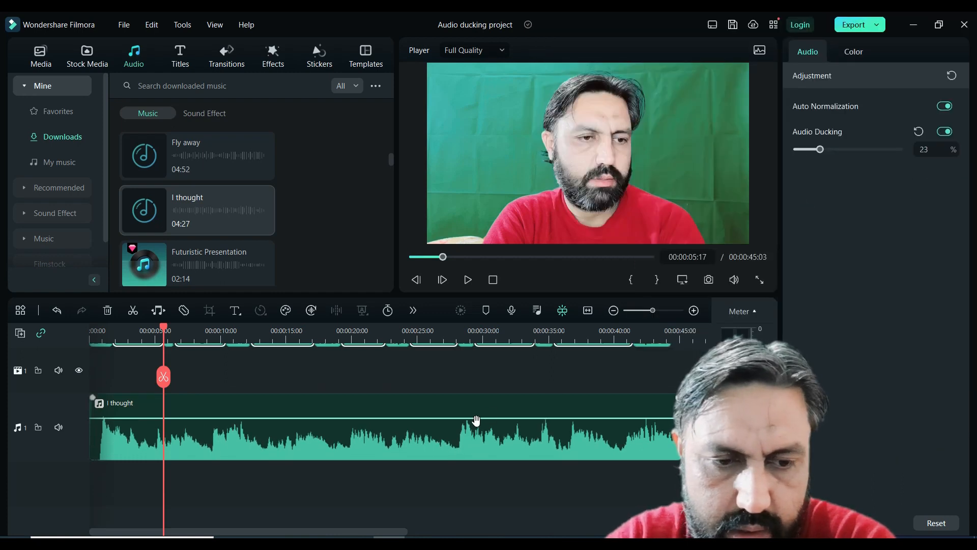
{"action": "scroll", "coordinate": [487, 414], "scroll_direction": "up", "scroll_amount": 1}
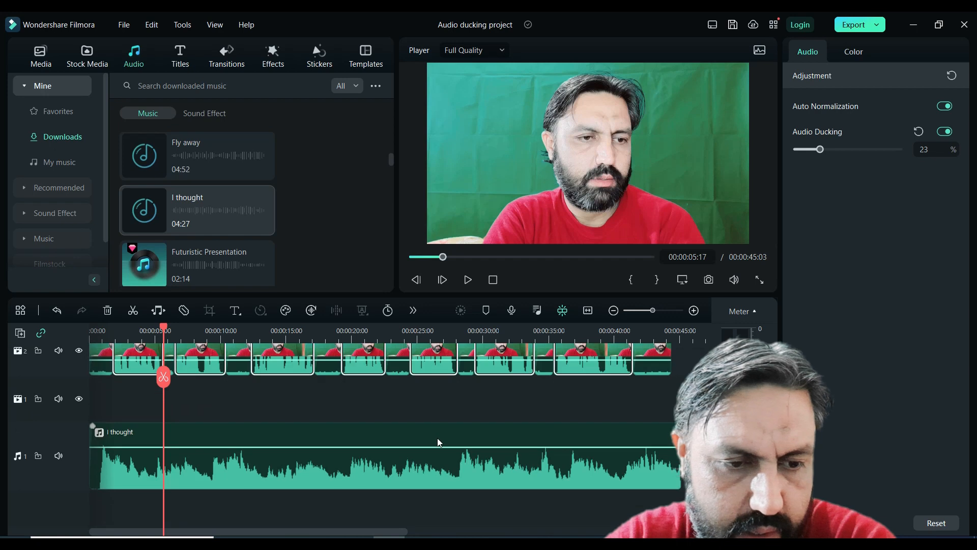
{"action": "left_click", "coordinate": [820, 149]}
{"action": "left_click_drag", "start_coordinate": [820, 150], "coordinate": [860, 149]}
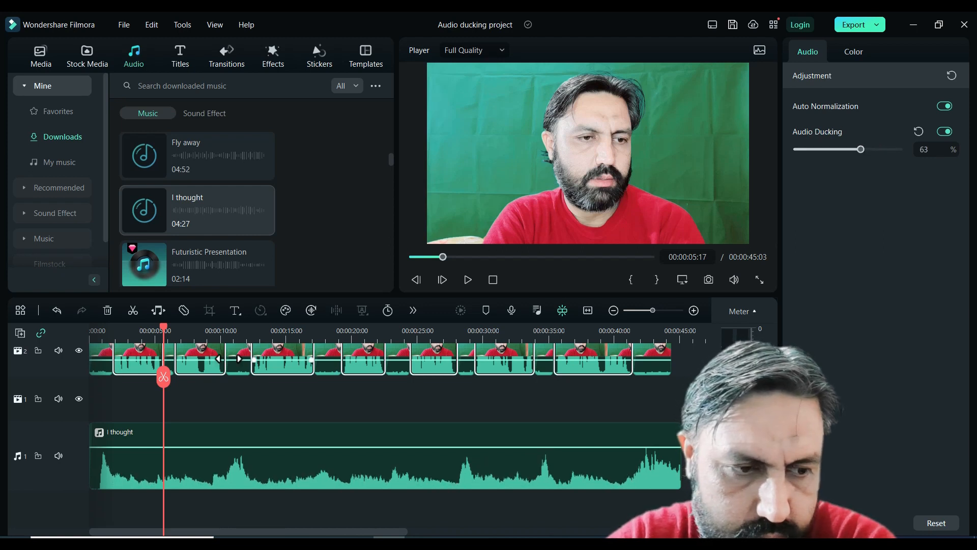
- Delete the empty tracks from the timeline
{"action": "left_click", "coordinate": [39, 410]}
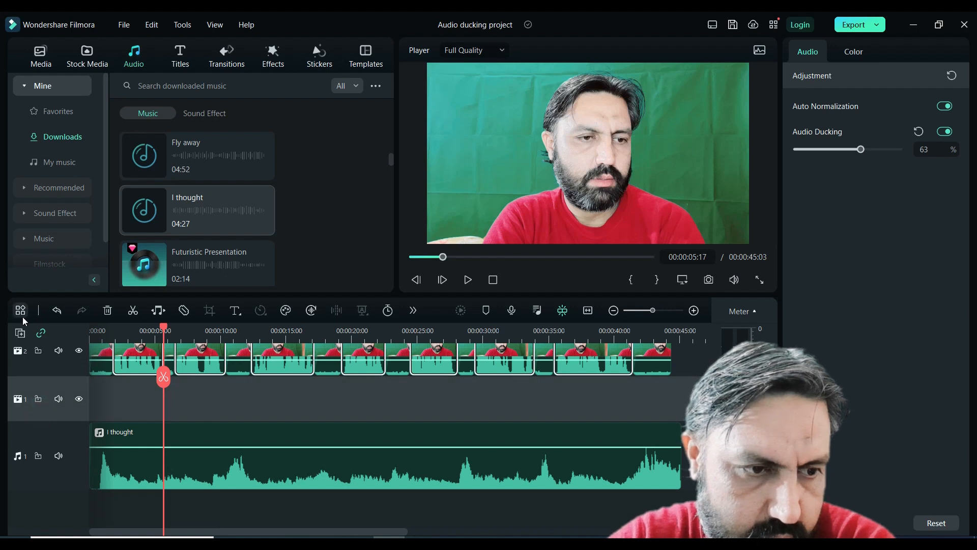
{"action": "right_click", "coordinate": [64, 409]}
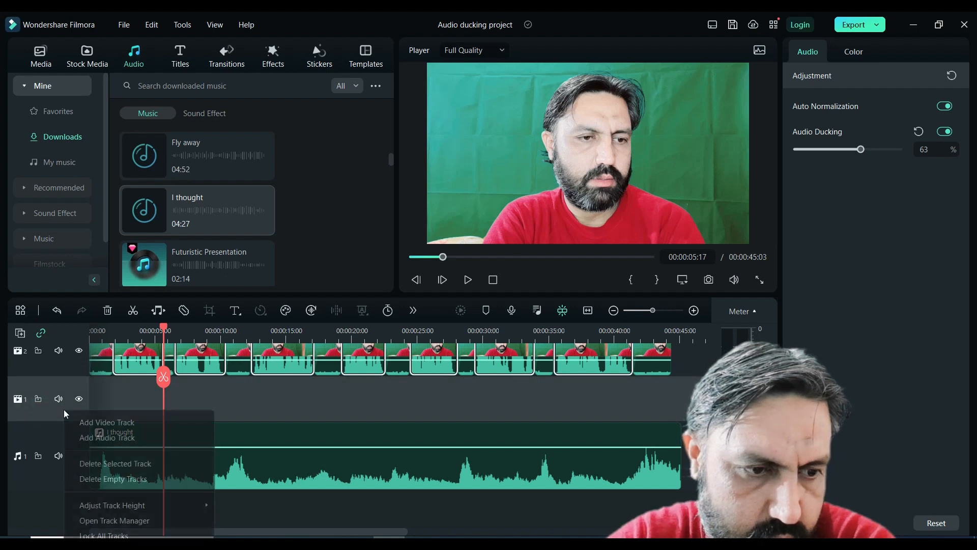
{"action": "left_click", "coordinate": [104, 480]}
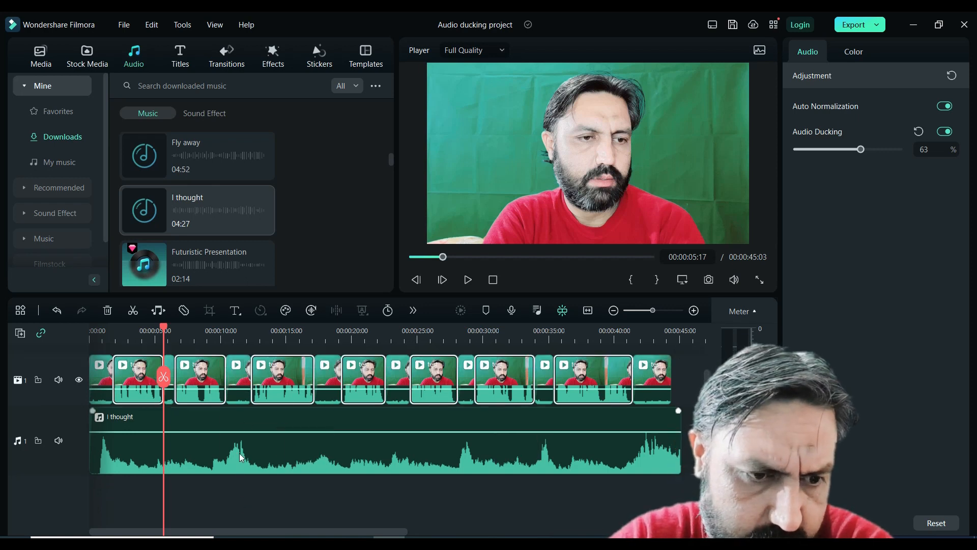
- Select the seven talking segments of the test clip together and enable Audio Ducking at 36% for them
{"action": "left_click", "coordinate": [191, 395]}
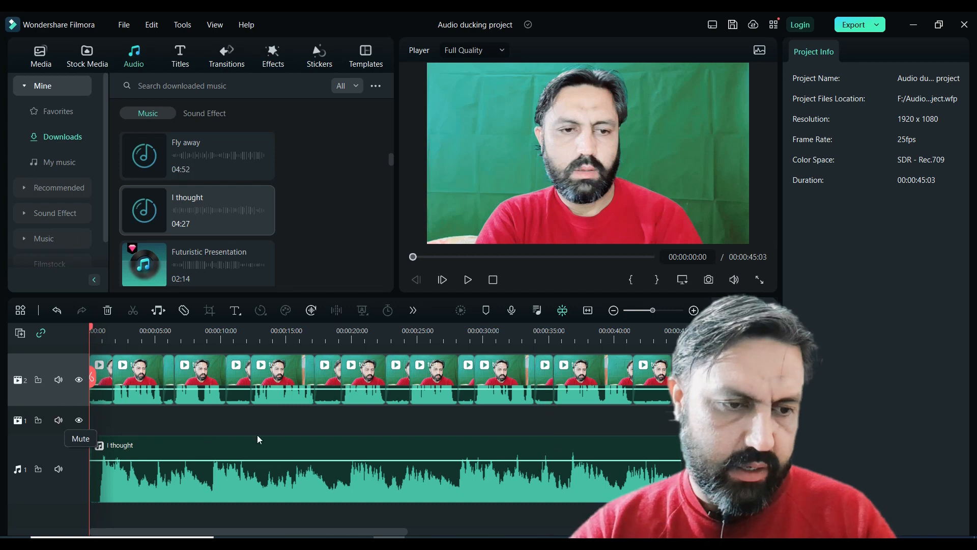
{"action": "left_click", "coordinate": [142, 383]}
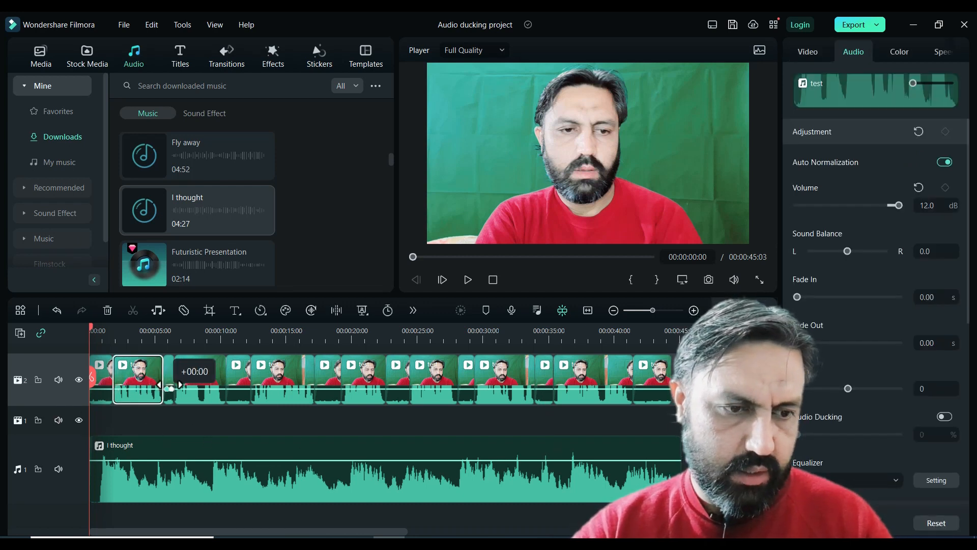
{"action": "left_click", "coordinate": [206, 386]}
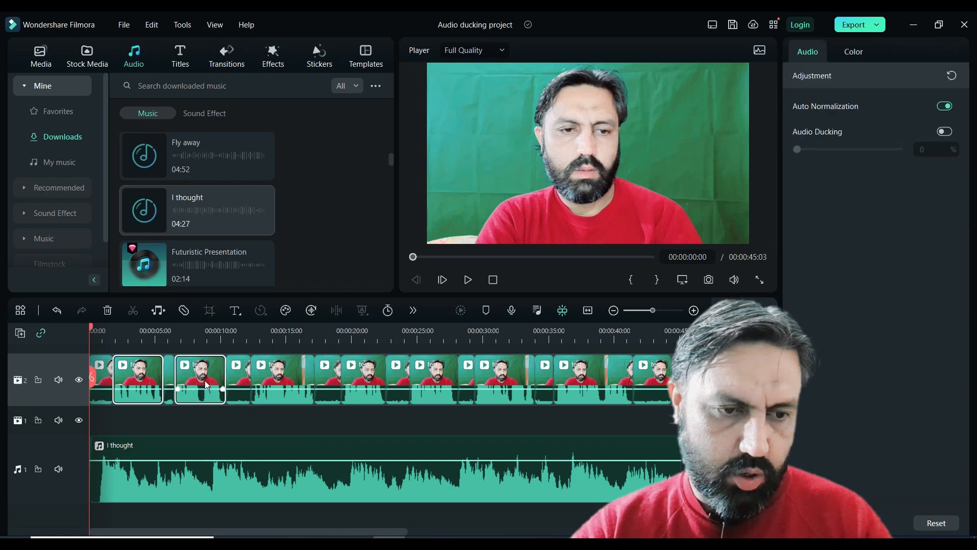
{"action": "left_click", "coordinate": [286, 389], "text": "ctrl"}
{"action": "left_click", "coordinate": [357, 371], "text": "ctrl"}
{"action": "left_click", "coordinate": [426, 389], "text": "ctrl"}
{"action": "left_click", "coordinate": [496, 383], "text": "ctrl"}
{"action": "left_click", "coordinate": [581, 371], "text": "ctrl"}
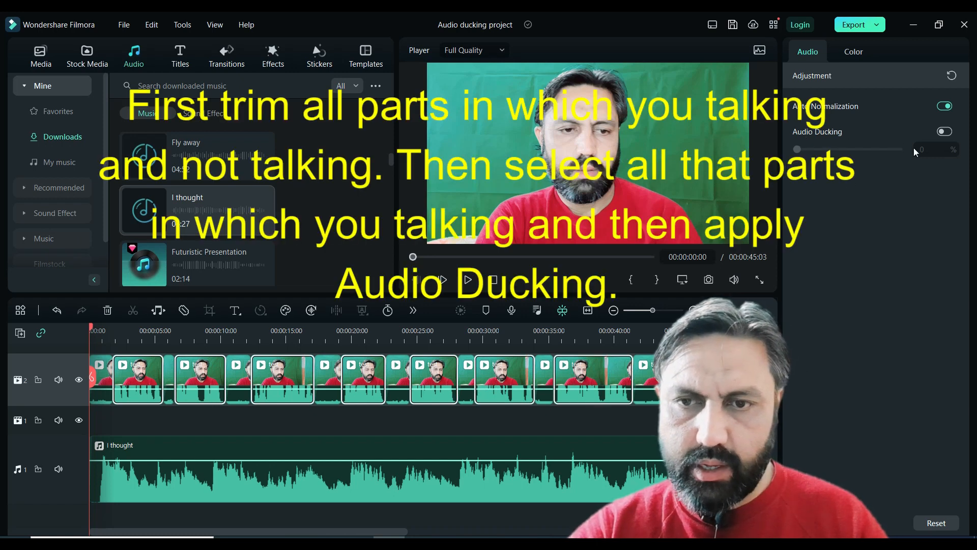
{"action": "left_click", "coordinate": [945, 132]}
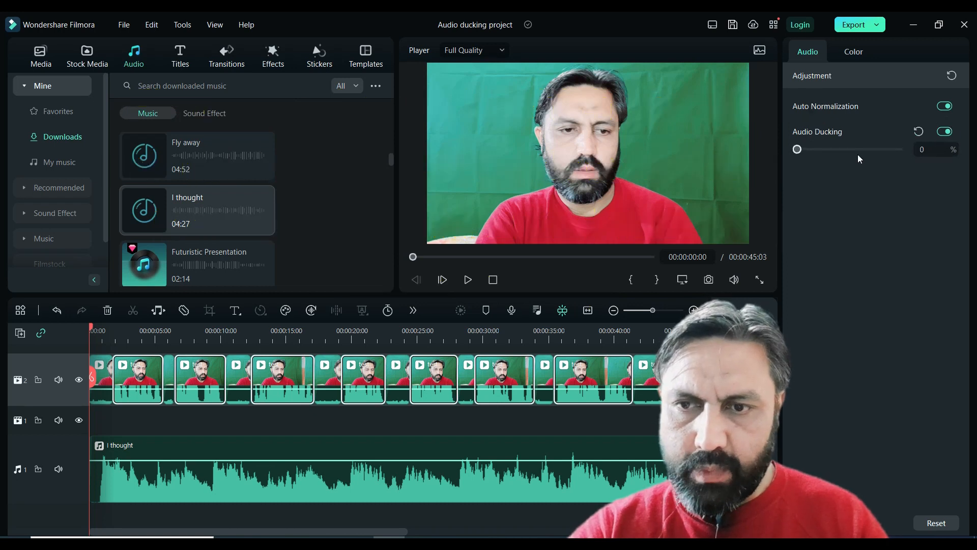
{"action": "left_click_drag", "start_coordinate": [797, 150], "coordinate": [834, 182]}
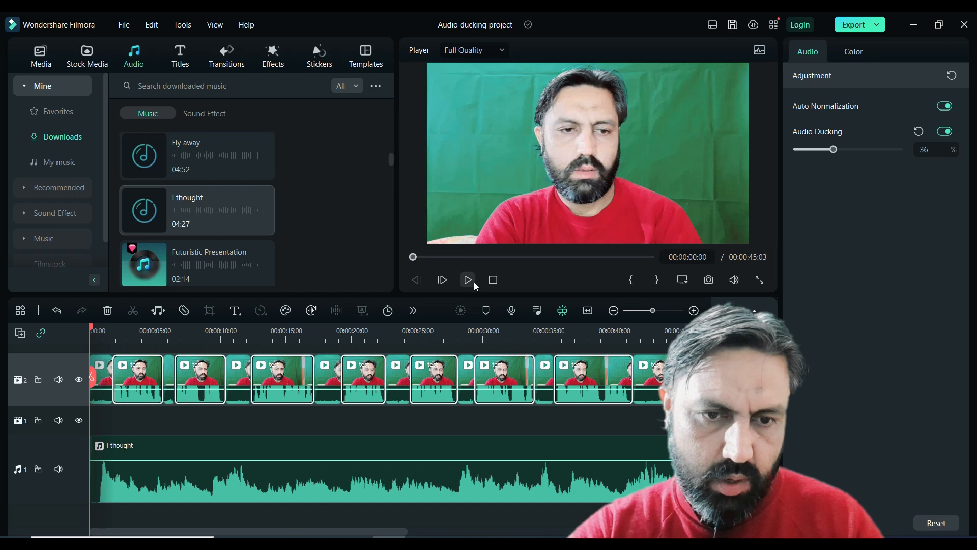
- Delete the empty video track between the test clip and the music track
{"action": "left_click", "coordinate": [46, 427]}
{"action": "right_click", "coordinate": [48, 425]}
{"action": "left_click", "coordinate": [91, 340]}
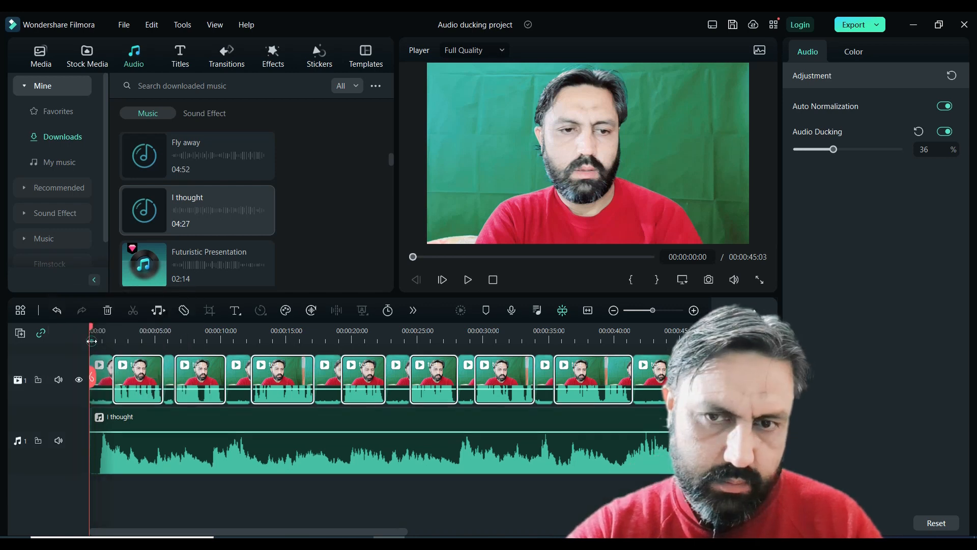
- Play the timeline to check the music level and set the selected talking segments' Audio Ducking to 62%
{"action": "left_click", "coordinate": [468, 280]}
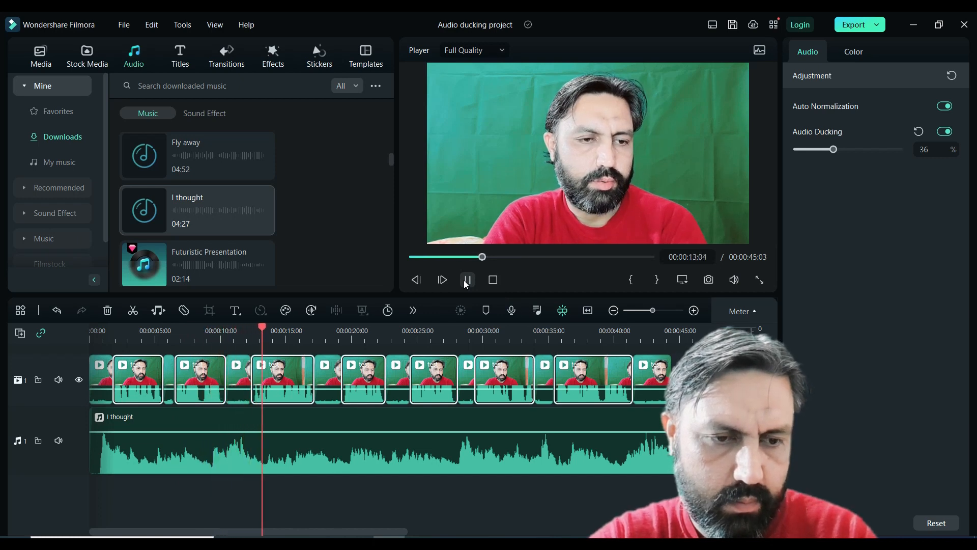
{"action": "left_click_drag", "start_coordinate": [837, 151], "coordinate": [860, 158]}
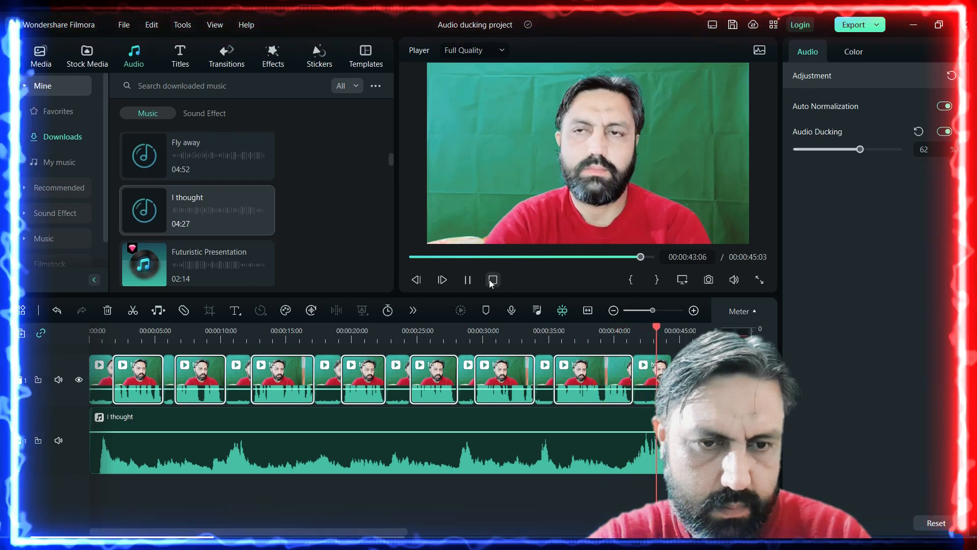
{"action": "left_click", "coordinate": [470, 281]}
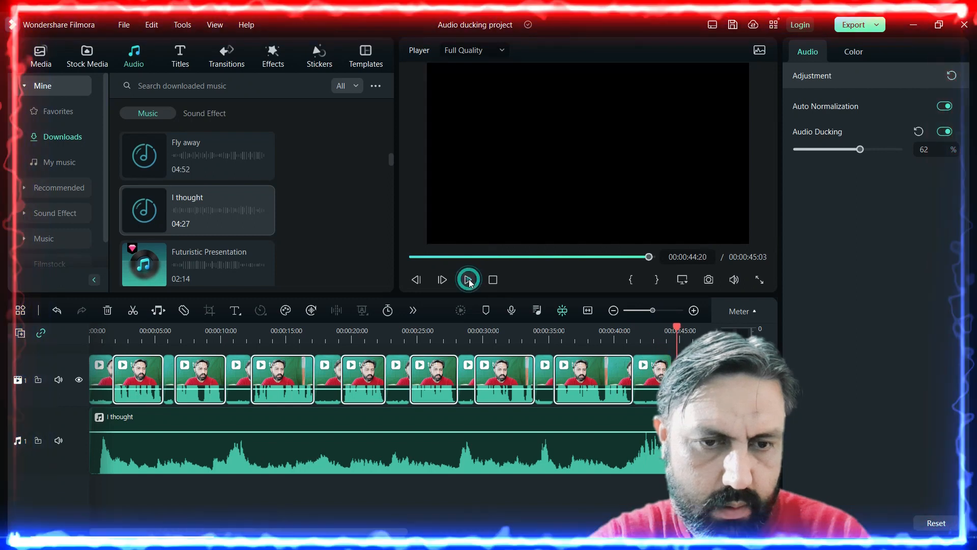